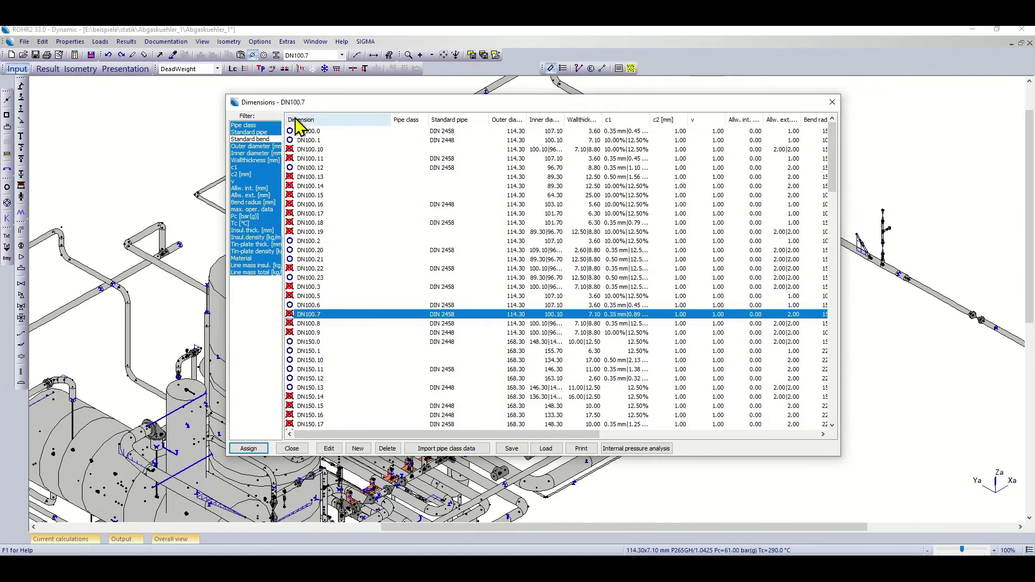
Open dimension DN100.10 for editing and set its insulation tin-plate material to user defined
{"action": "double_click", "coordinate": [310, 151]}
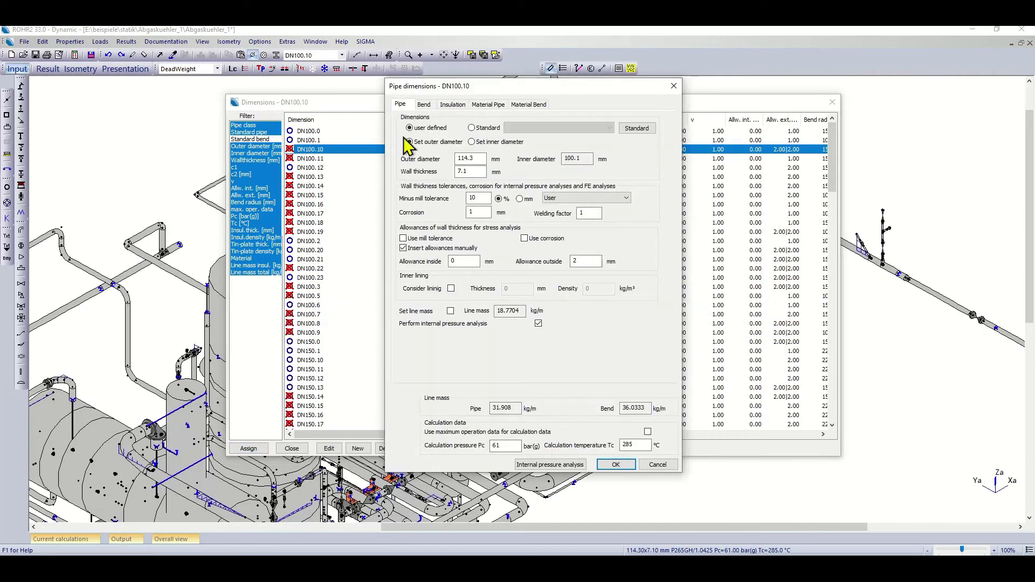
{"action": "left_click", "coordinate": [459, 105]}
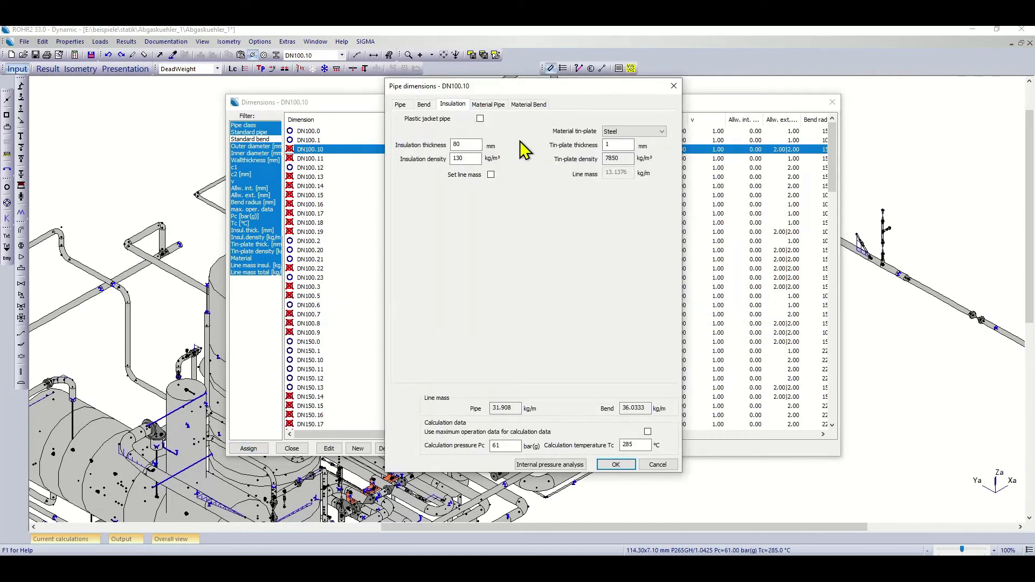
{"action": "left_click", "coordinate": [654, 135]}
{"action": "left_click", "coordinate": [629, 162]}
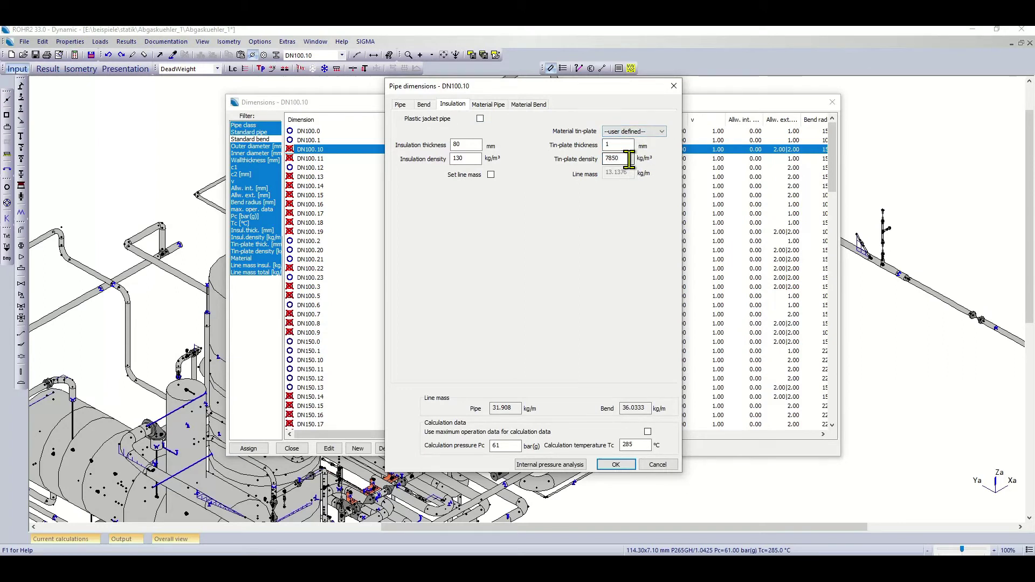
{"action": "left_click_drag", "start_coordinate": [630, 159], "coordinate": [603, 158]}
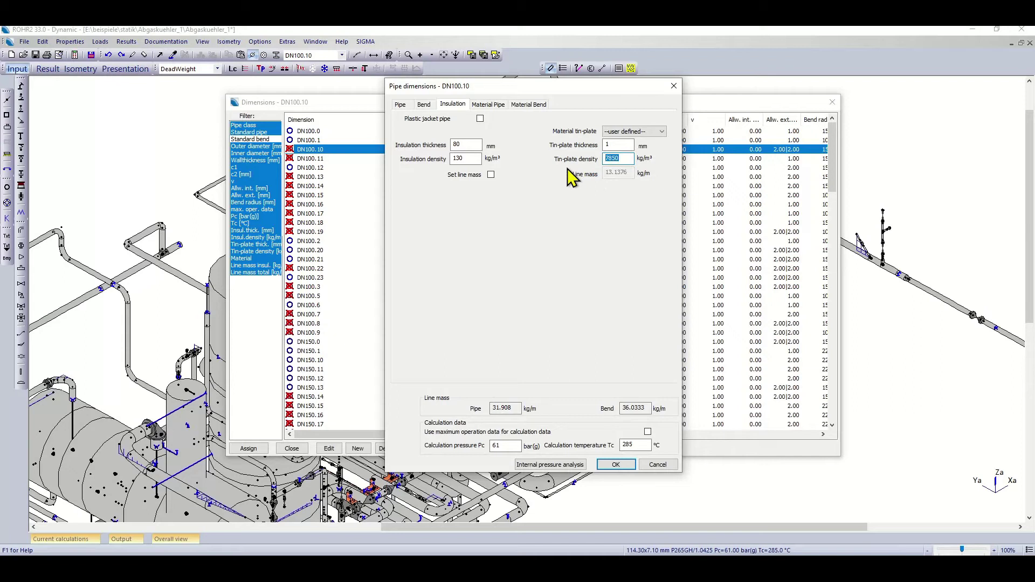
Switch the tin-plate material through Steel and Aluminum to PE, and enable the plastic jacket pipe option
{"action": "left_click", "coordinate": [640, 133]}
{"action": "left_click", "coordinate": [640, 141]}
{"action": "left_click", "coordinate": [640, 133]}
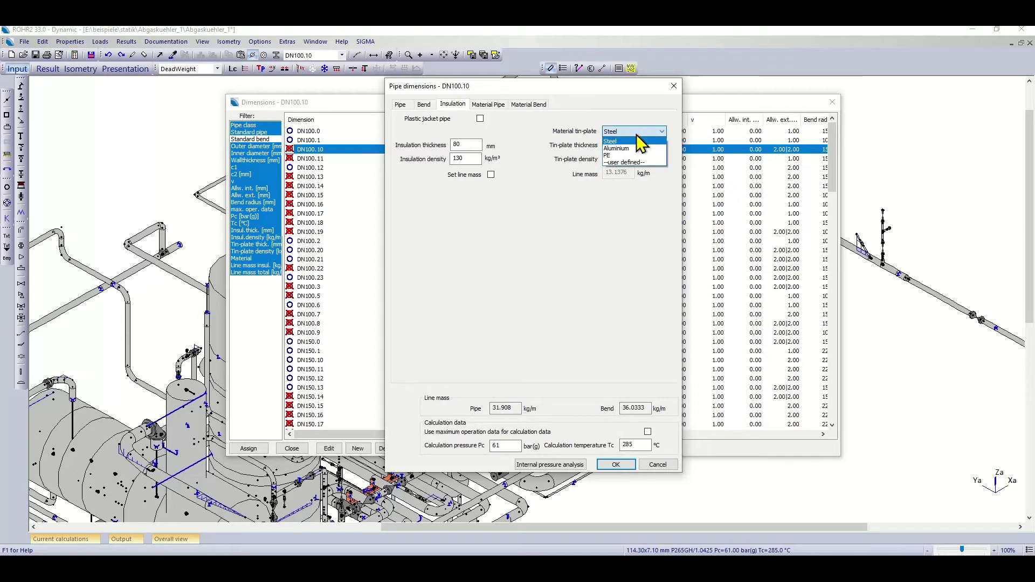
{"action": "left_click", "coordinate": [641, 148]}
{"action": "left_click", "coordinate": [642, 133]}
{"action": "left_click", "coordinate": [642, 156]}
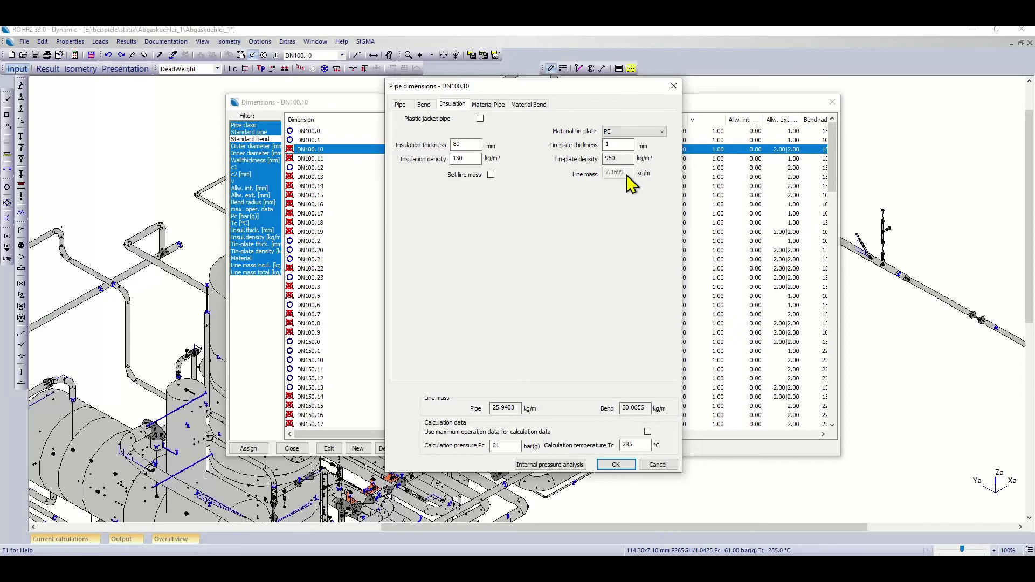
{"action": "left_click", "coordinate": [479, 118]}
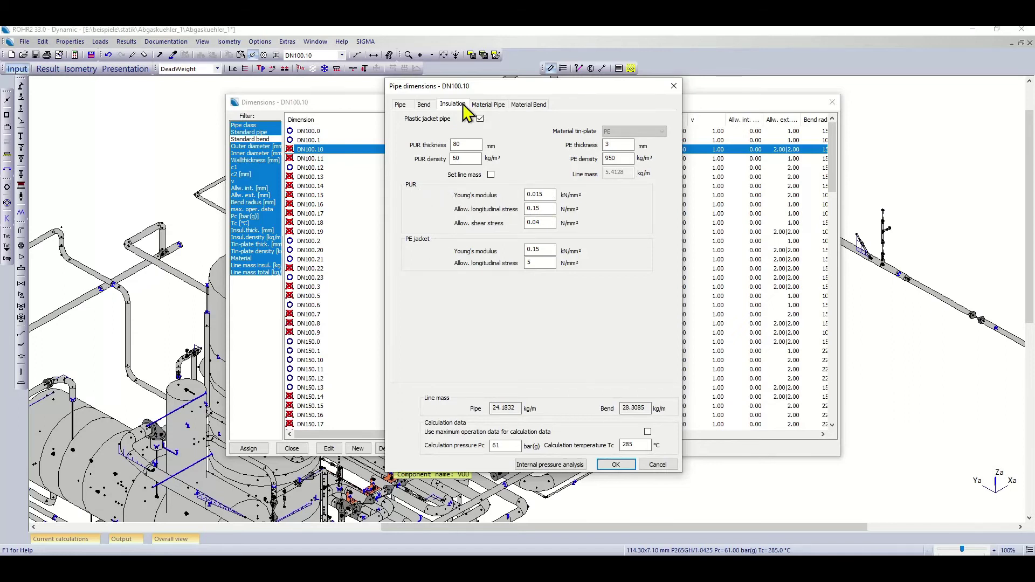
Consider an inner lining in the DN100.10 pipe data with a thickness of 10 mm and a density of 9 kg/m³
{"action": "left_click", "coordinate": [400, 104]}
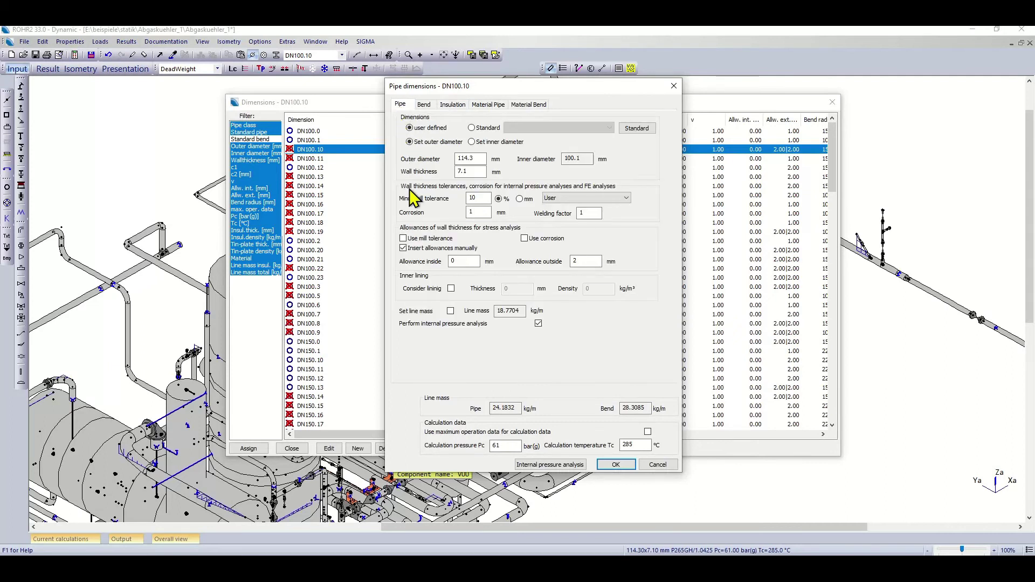
{"action": "left_click", "coordinate": [451, 289]}
{"action": "key", "text": "Tab"}
{"action": "type", "text": "10"}
{"action": "key", "text": "Tab"}
{"action": "type", "text": "9"}
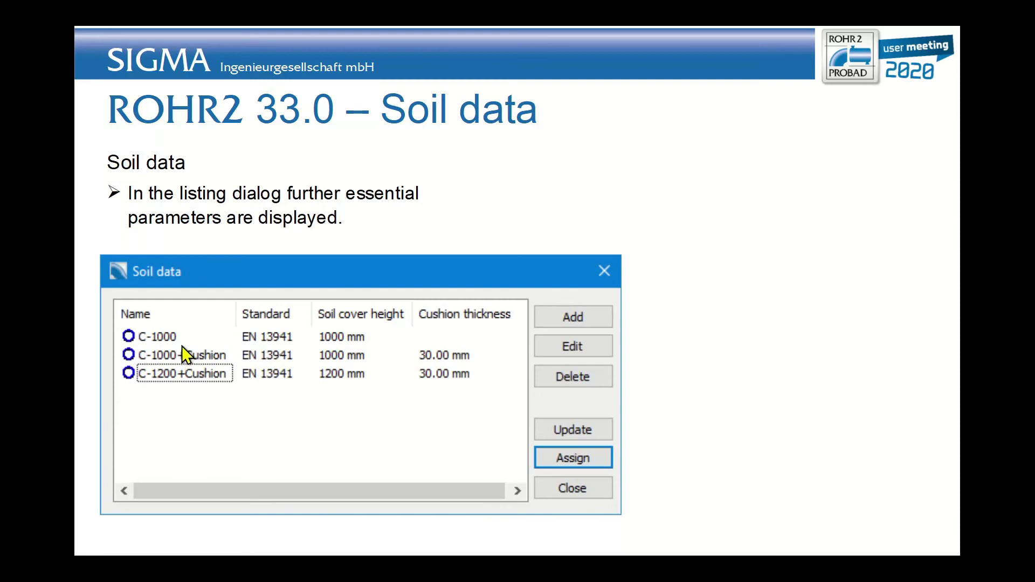
{"action": "left_click", "coordinate": [223, 260]}
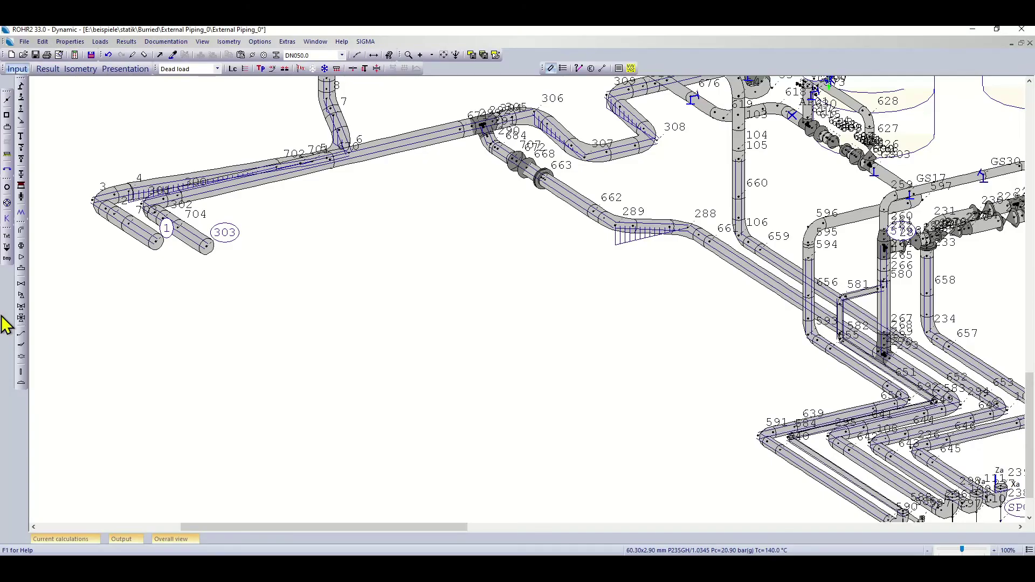
Set the expansion cushion of soil data entry "Soil AGFW FW401 w/c80h" to EN 13941 type 1 (hard)
{"action": "left_click", "coordinate": [7, 155]}
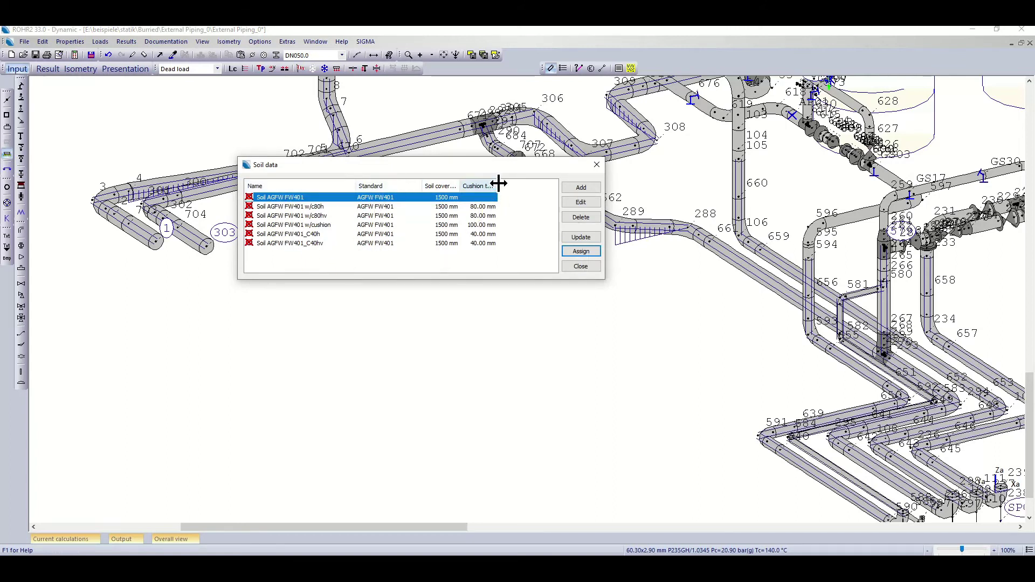
{"action": "double_click", "coordinate": [481, 207]}
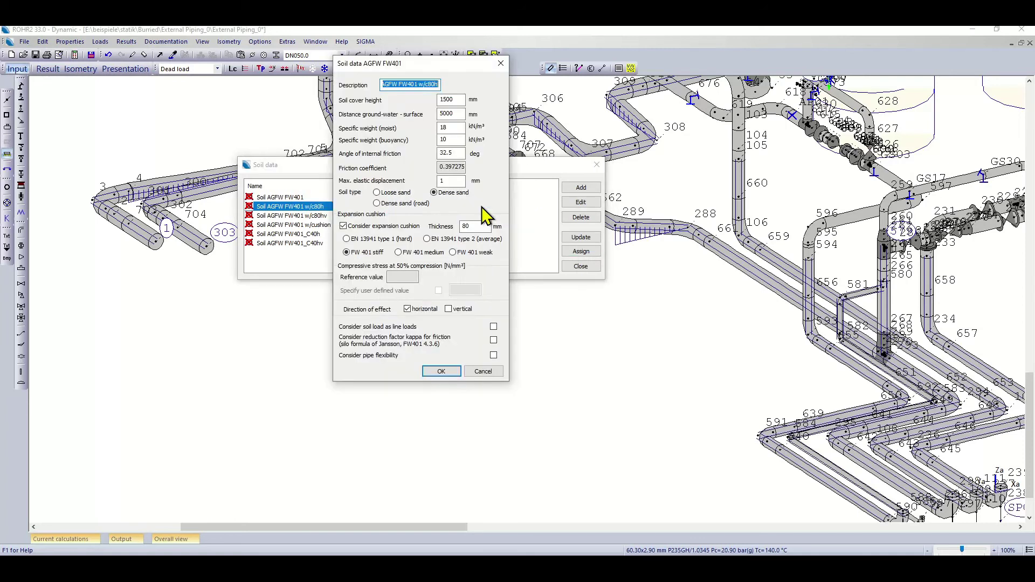
{"action": "left_click_drag", "start_coordinate": [368, 65], "coordinate": [438, 84]}
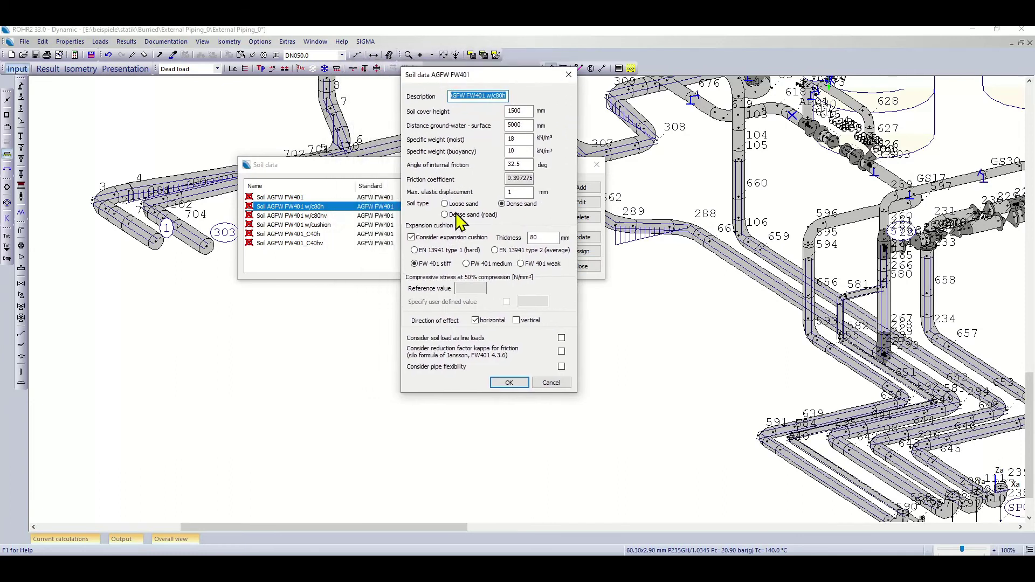
{"action": "left_click", "coordinate": [414, 251]}
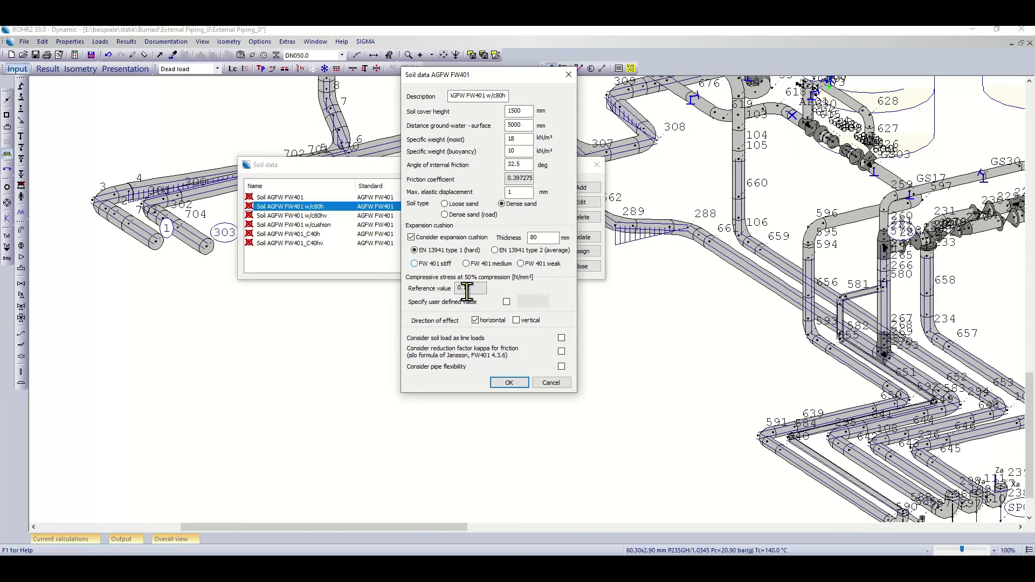
{"action": "left_click", "coordinate": [509, 382]}
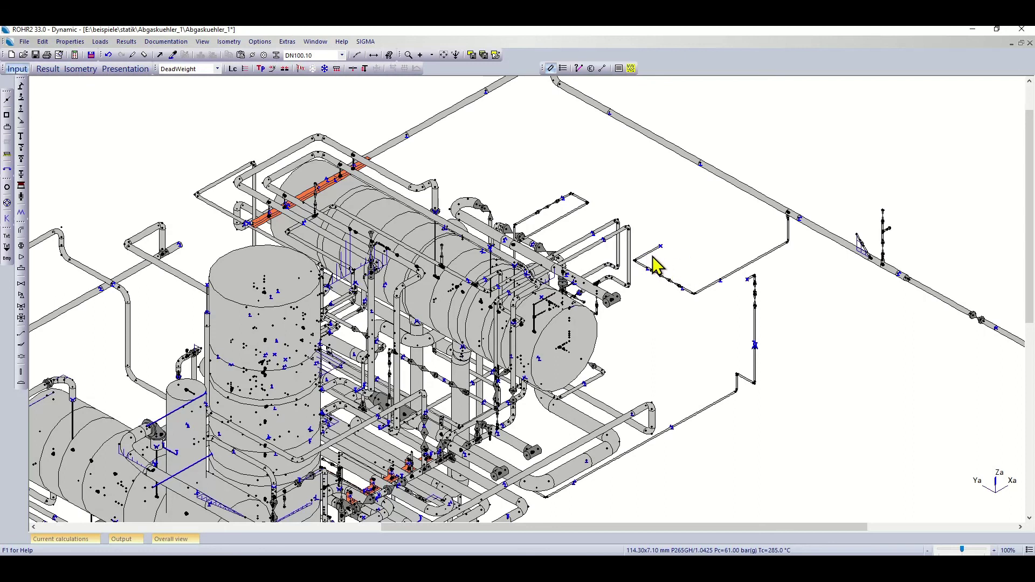
Look up the dimension of the short free-ended pipe segment and select DN25.12 as the current dimension
{"action": "mouse_move", "coordinate": [652, 254]}
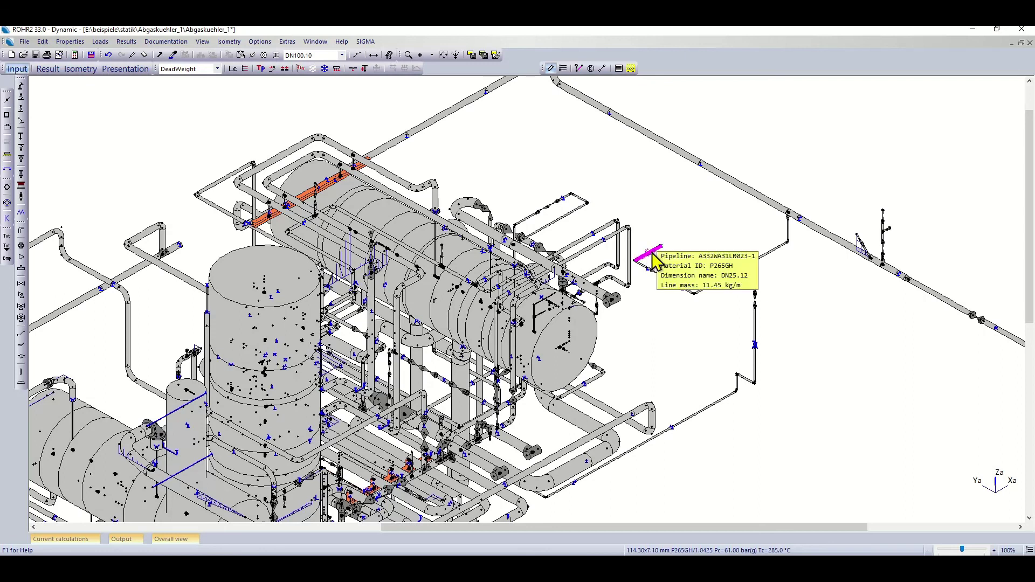
{"action": "double_click", "coordinate": [652, 253]}
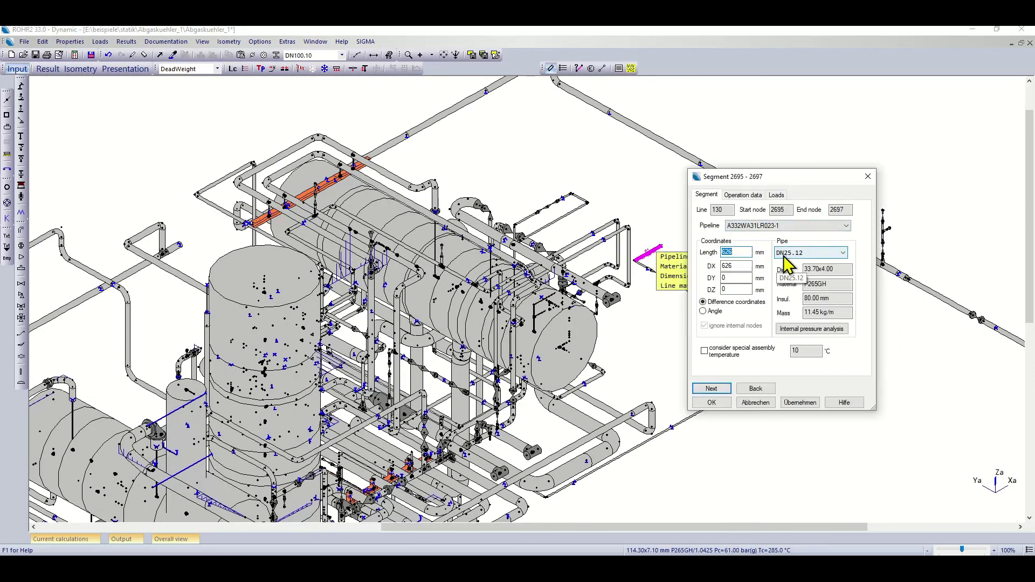
{"action": "left_click", "coordinate": [868, 177]}
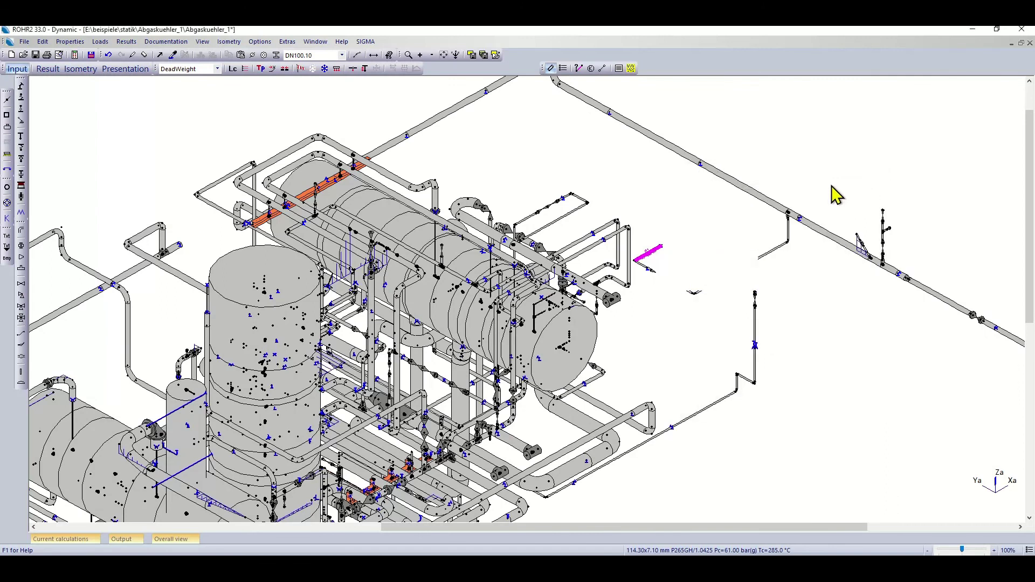
{"action": "left_click", "coordinate": [342, 56]}
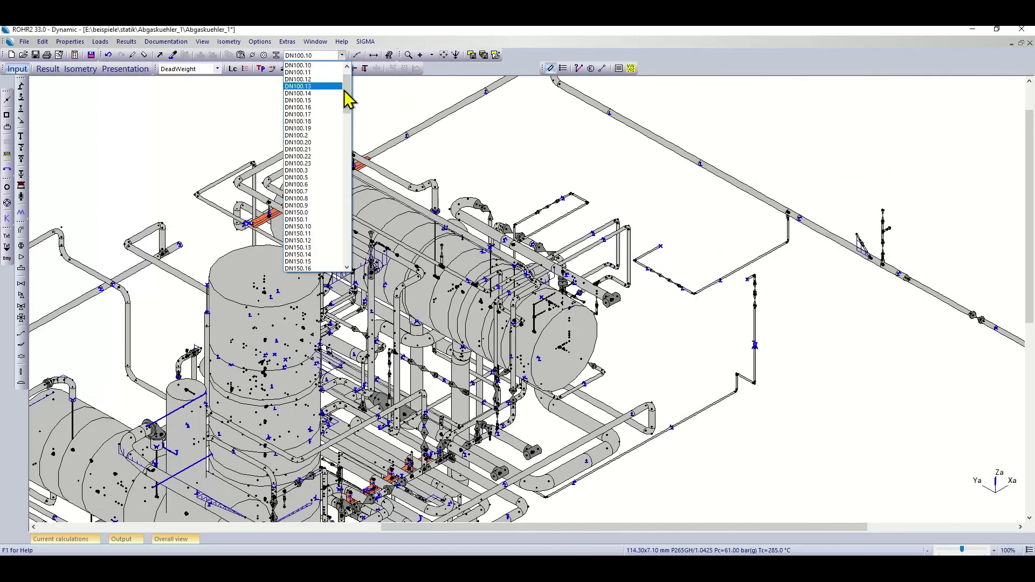
{"action": "left_click_drag", "start_coordinate": [348, 96], "coordinate": [359, 162]}
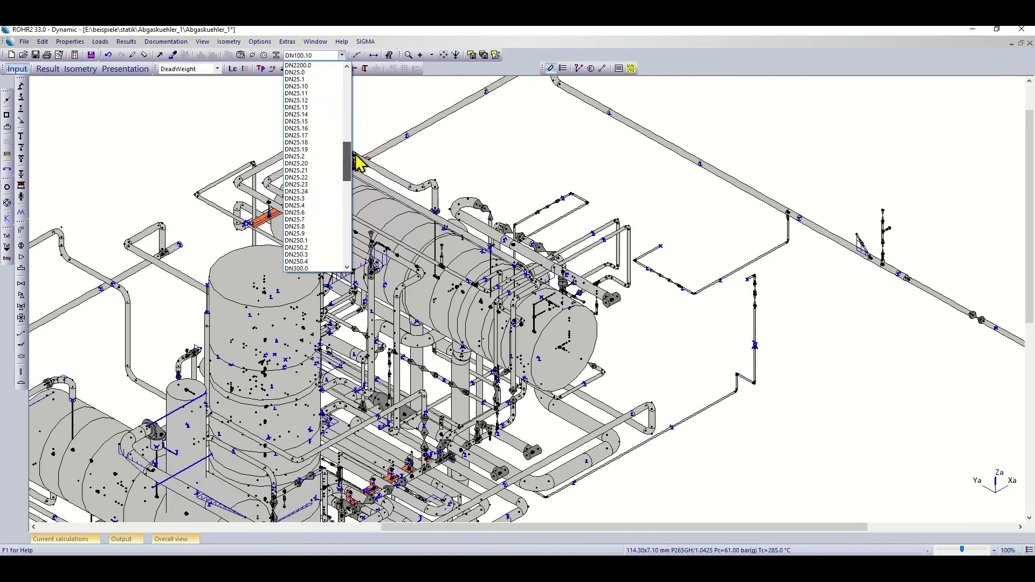
{"action": "left_click", "coordinate": [312, 101]}
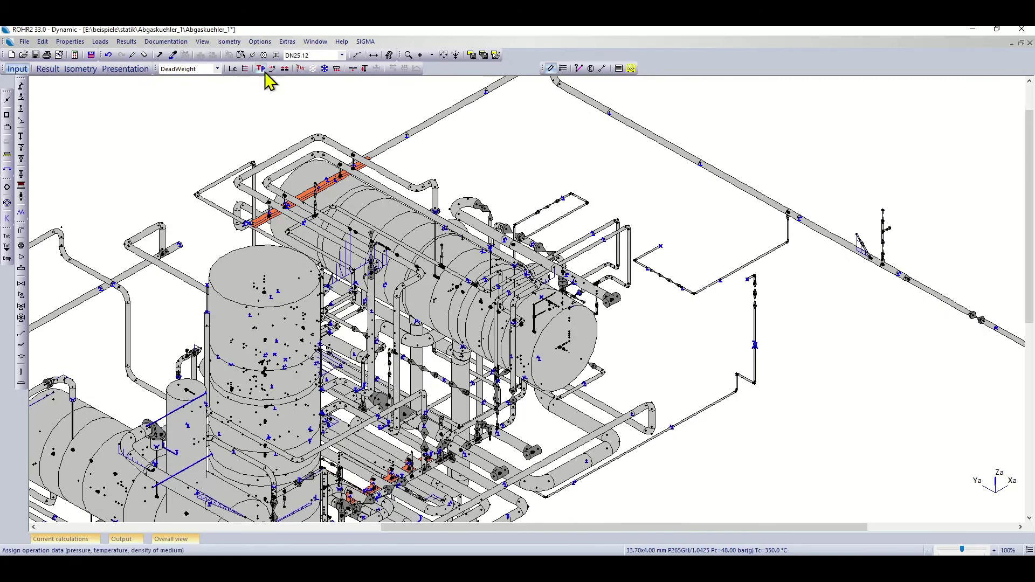
Adopt DN25.12 as the current dimension directly from an existing pipe with the select segment option
{"action": "left_click", "coordinate": [342, 56]}
{"action": "left_click_drag", "start_coordinate": [348, 155], "coordinate": [342, 66]}
{"action": "left_click", "coordinate": [310, 66]}
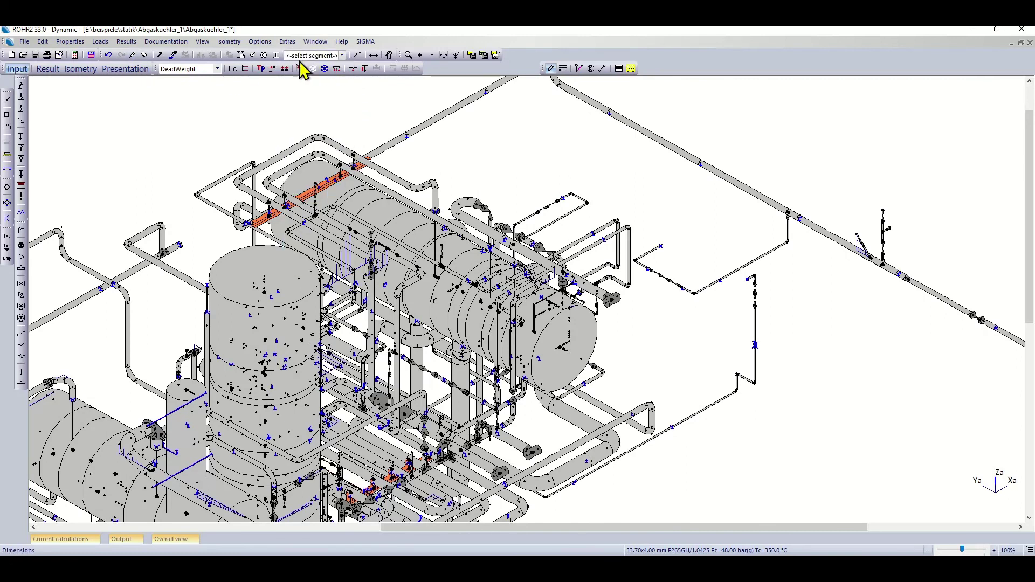
{"action": "left_click", "coordinate": [752, 272]}
Try to draw connected pipe segments from the free pipe end, including one of 600 mm in the negative Y direction
{"action": "left_click", "coordinate": [133, 56]}
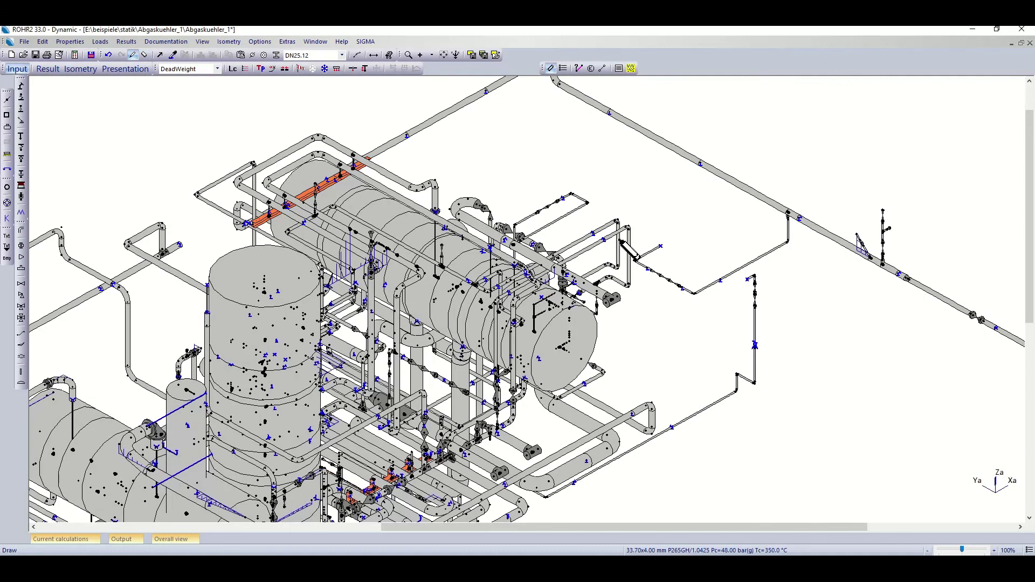
{"action": "left_click", "coordinate": [661, 247]}
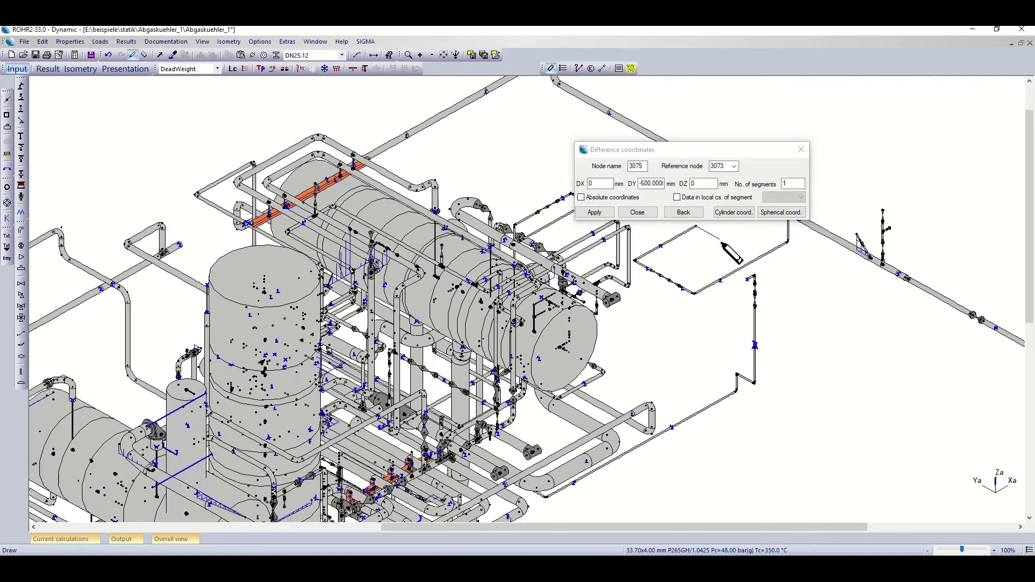
{"action": "left_click", "coordinate": [826, 180]}
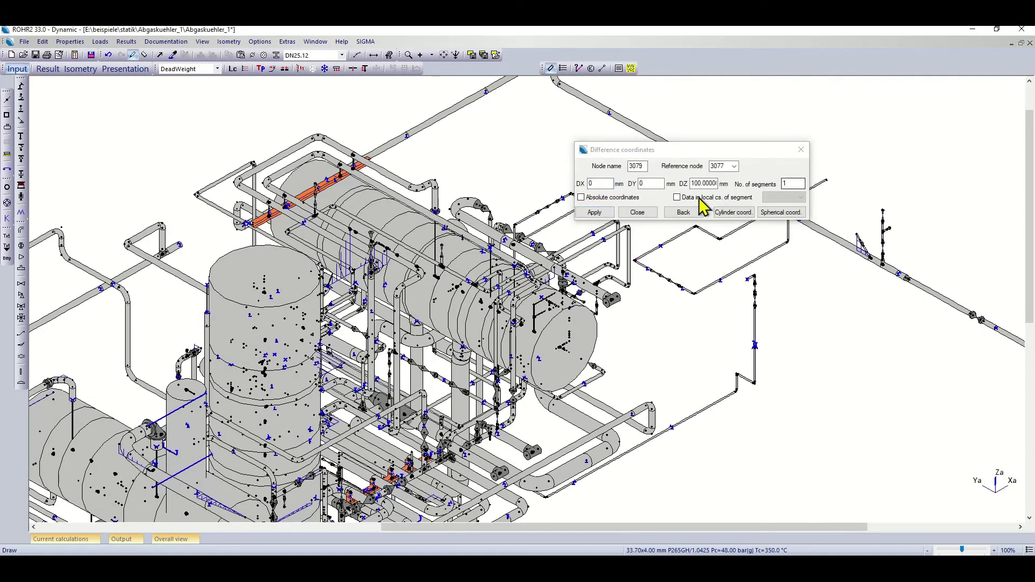
{"action": "left_click", "coordinate": [653, 211]}
{"action": "key", "text": "Escape"}
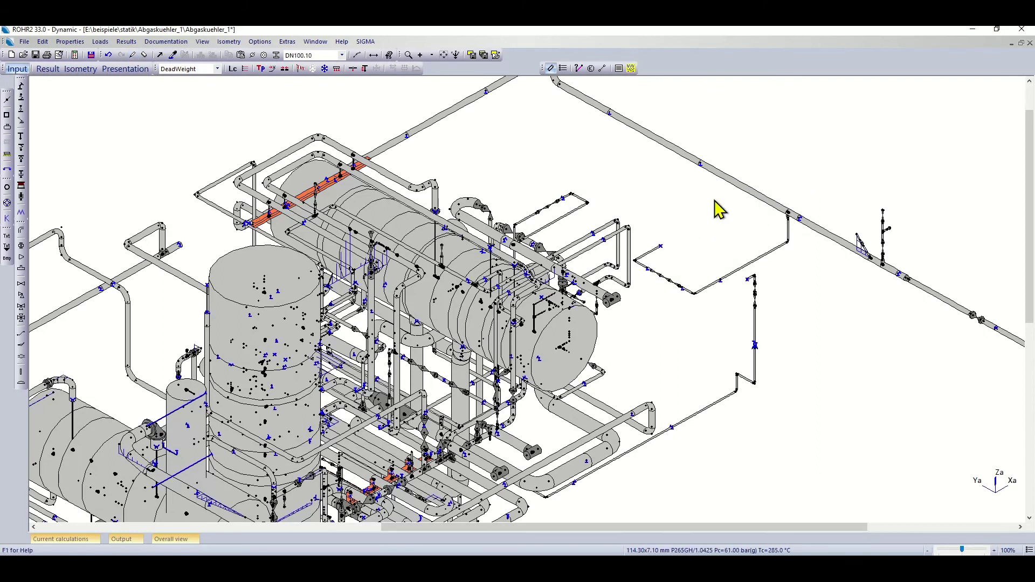